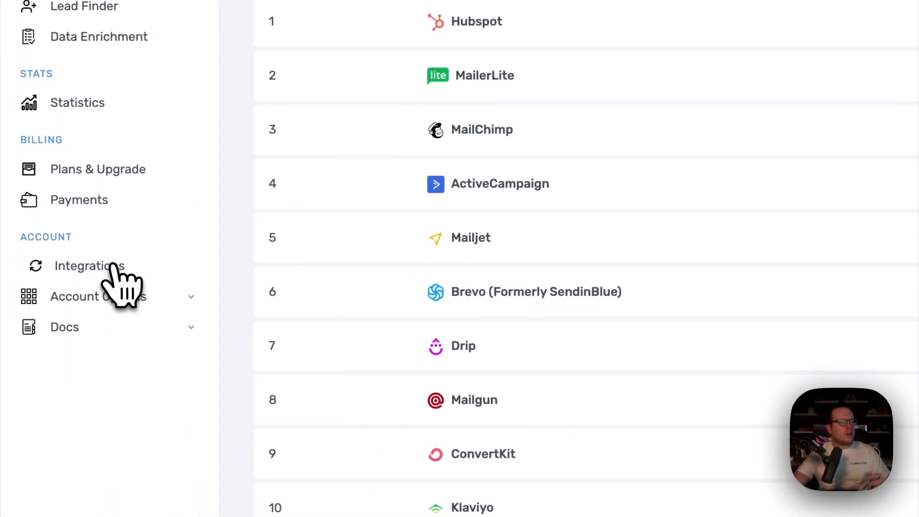
Step: Open the integrations list and start connecting MailerLite
click(114, 266)
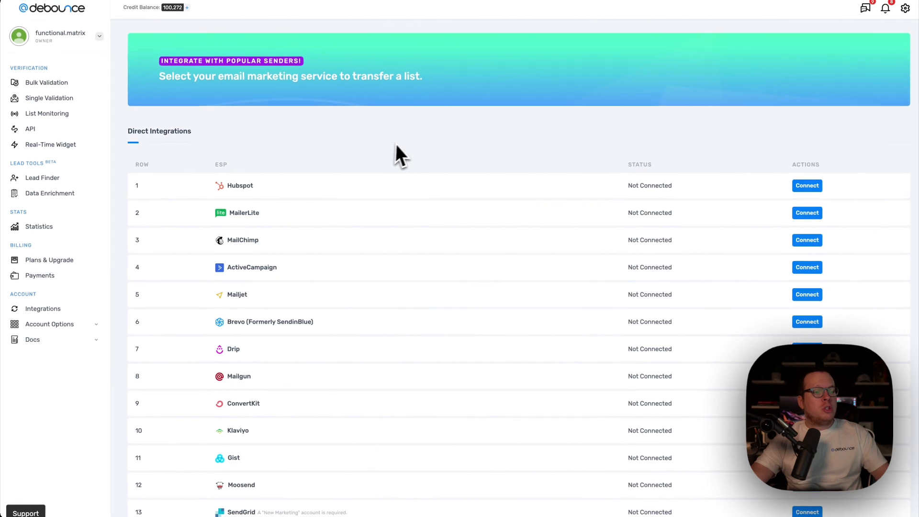
scroll(466, 316, down, 3)
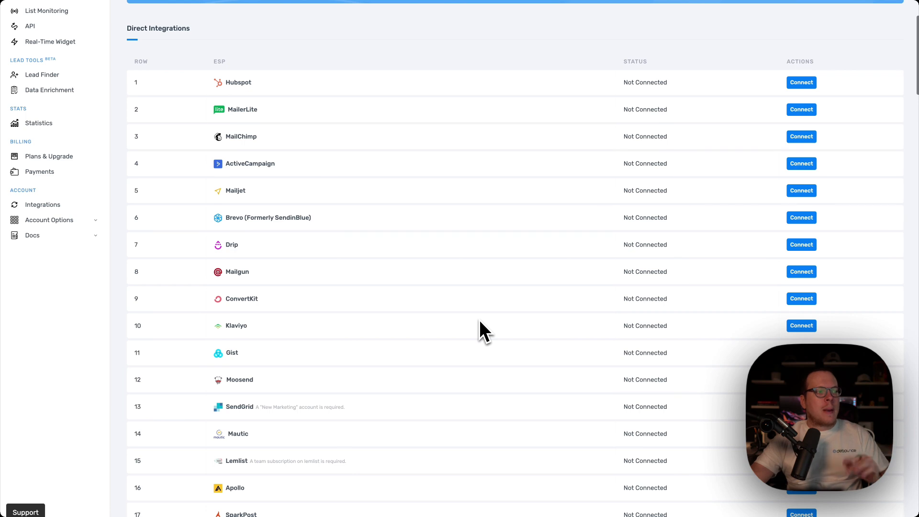
scroll(479, 320, up, 1)
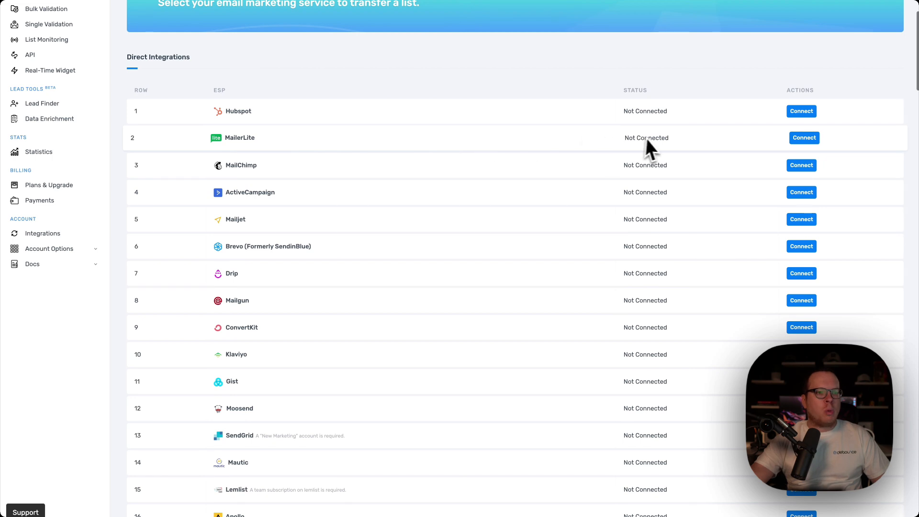
click(805, 141)
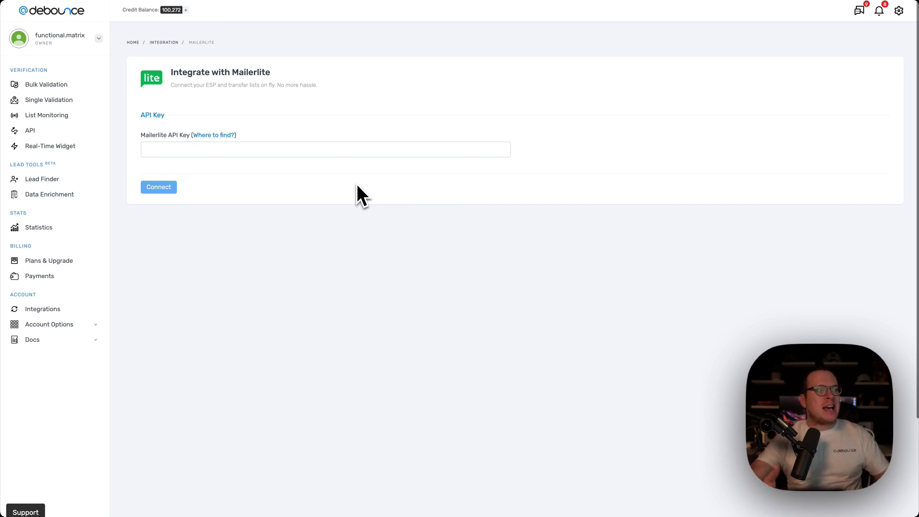
Step: Consult the help article on getting a MailerLite API key and return to the integration form
click(210, 138)
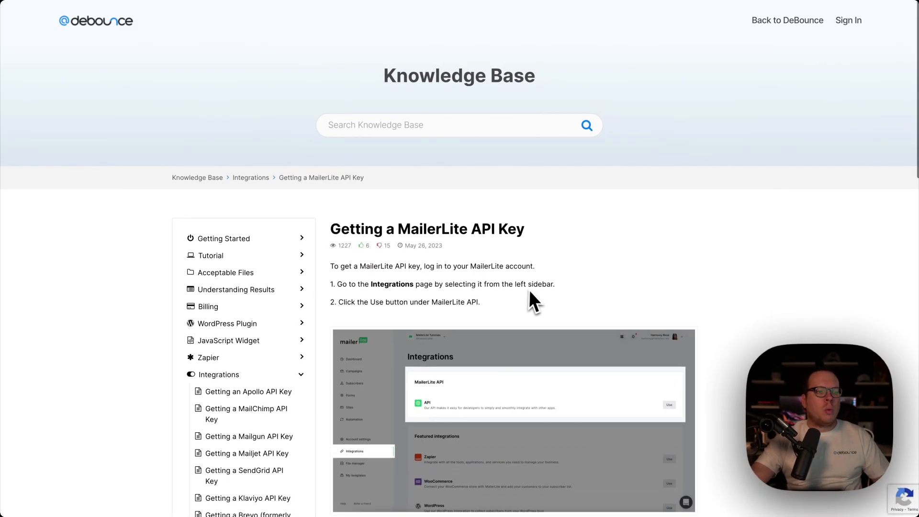
scroll(507, 307, down, 2)
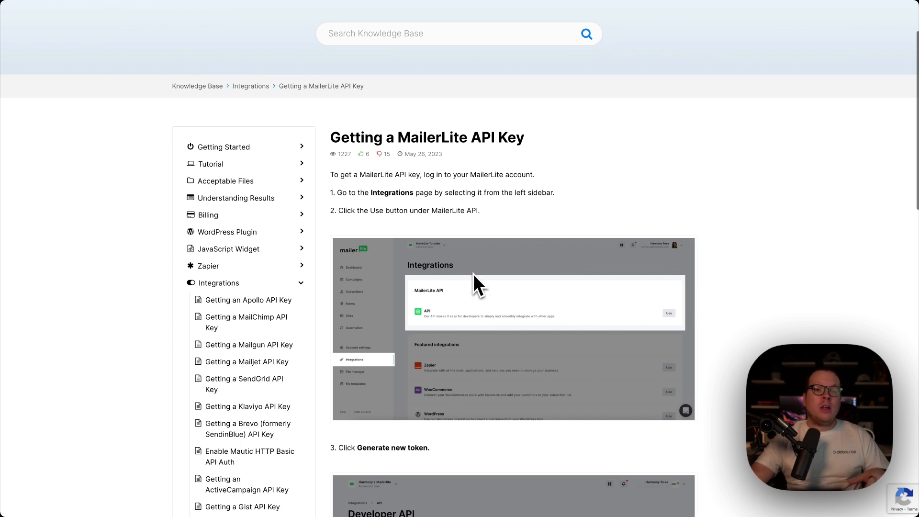
scroll(346, 202, up, 2)
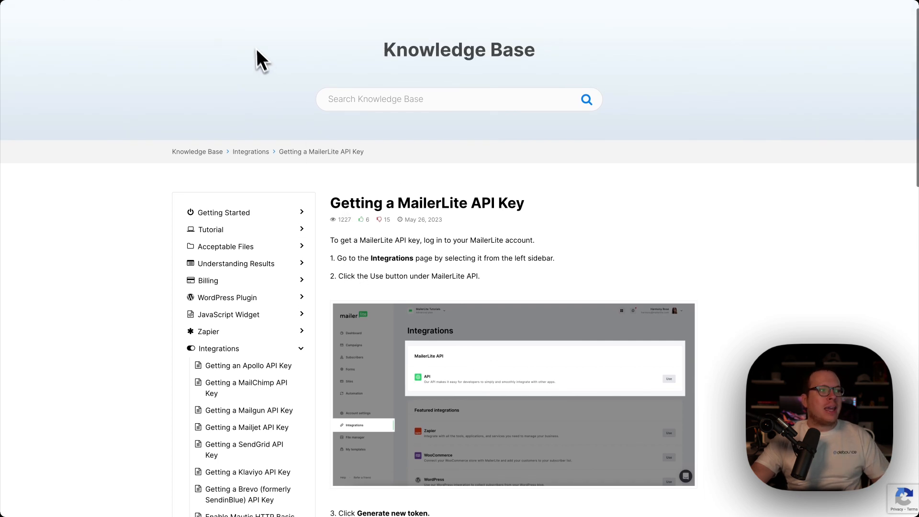
click(223, 0)
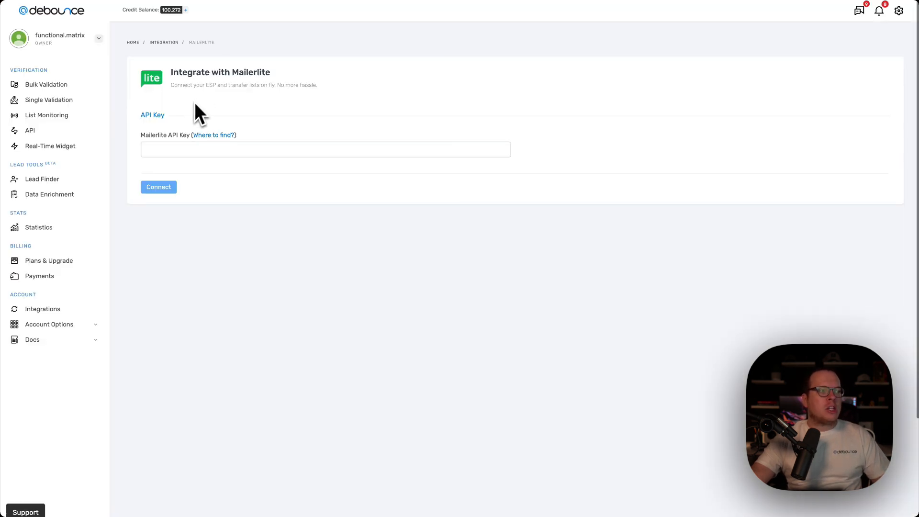
Step: Paste the MailerLite API key into the API key field and connect the integration
click(164, 150)
key(ctrl+v)
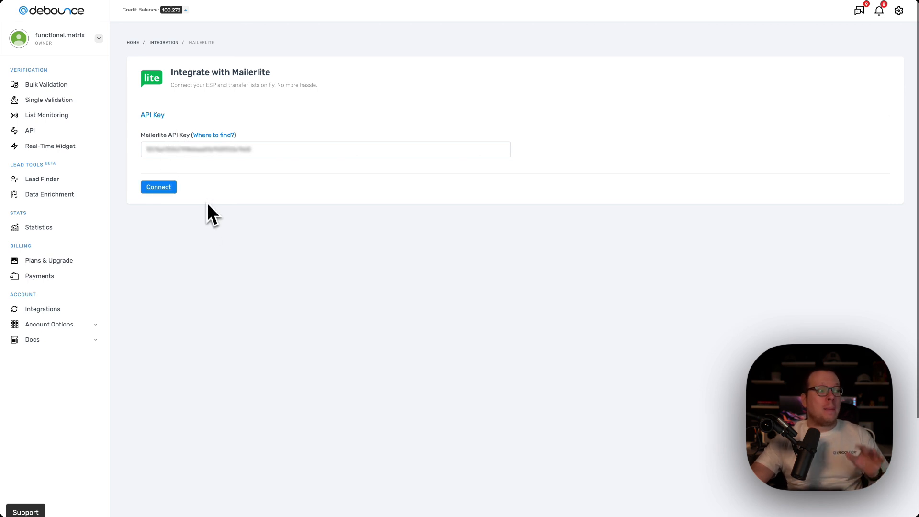
click(163, 188)
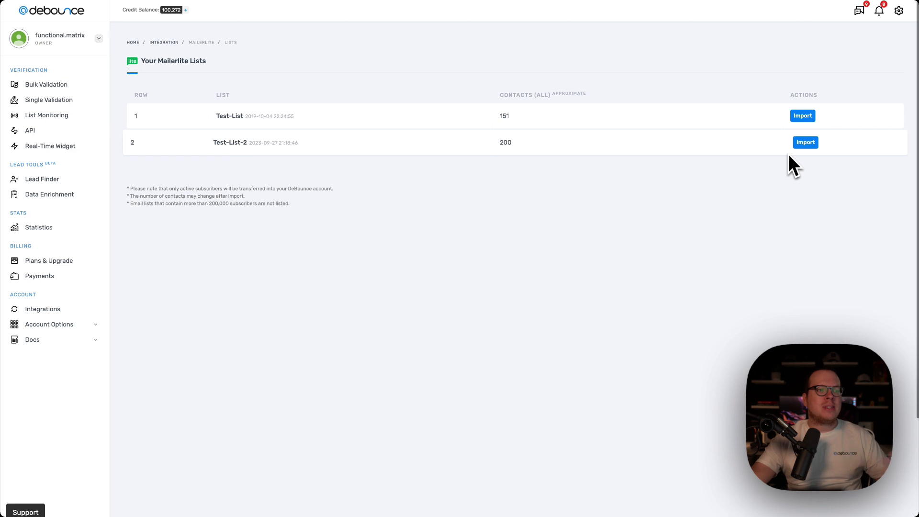
Step: Import Test-List-2 from MailerLite and start its verification
click(803, 145)
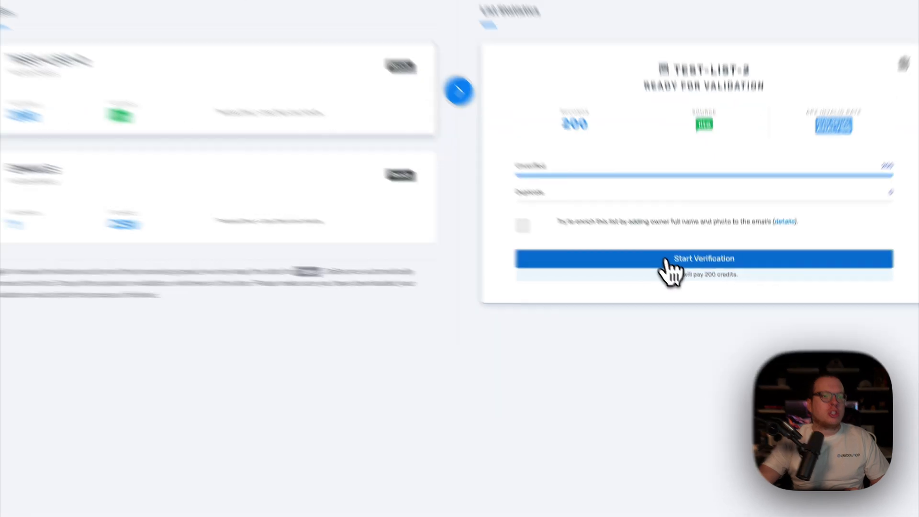
click(680, 278)
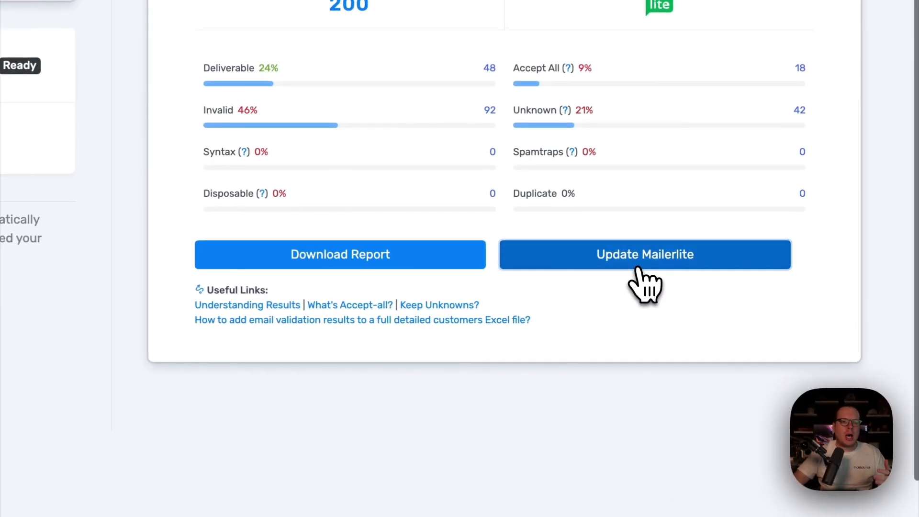
Step: Update the MailerLite list by unsubscribing the Invalid, Disposable, Spam Traps and Syntax email categories
click(639, 269)
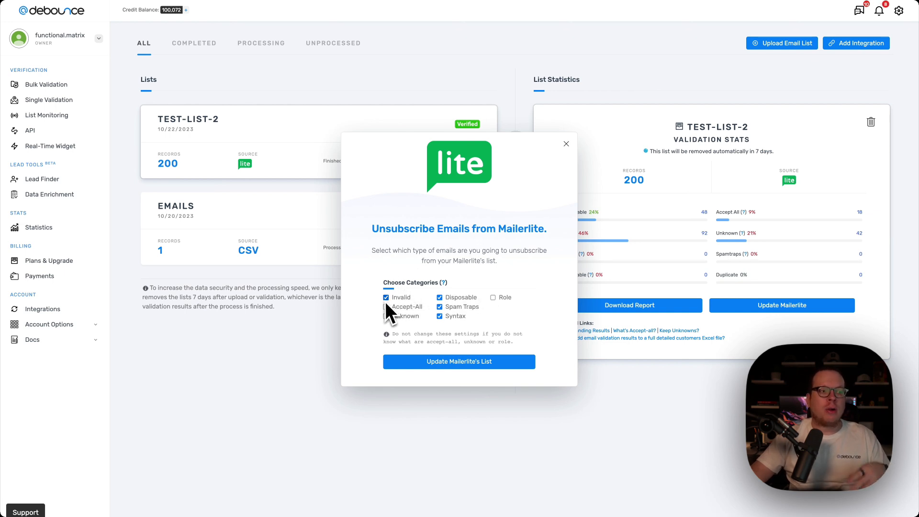
click(440, 316)
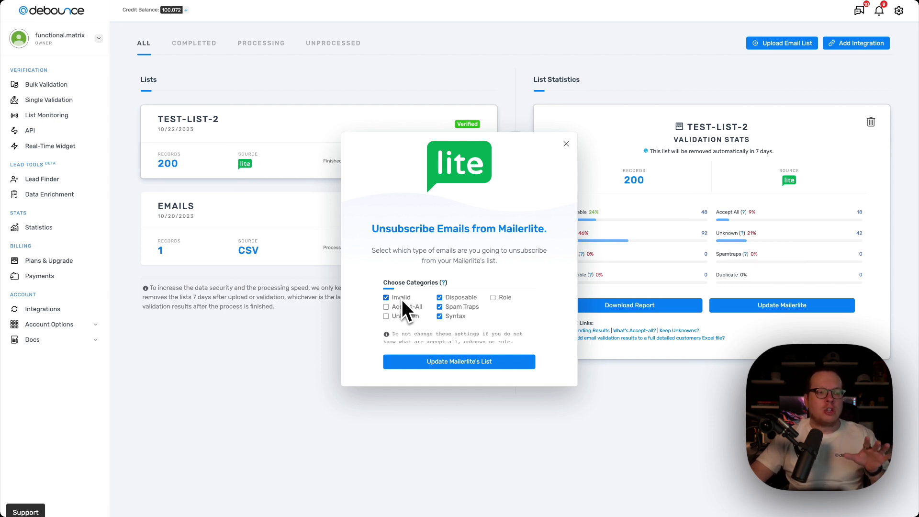
click(455, 364)
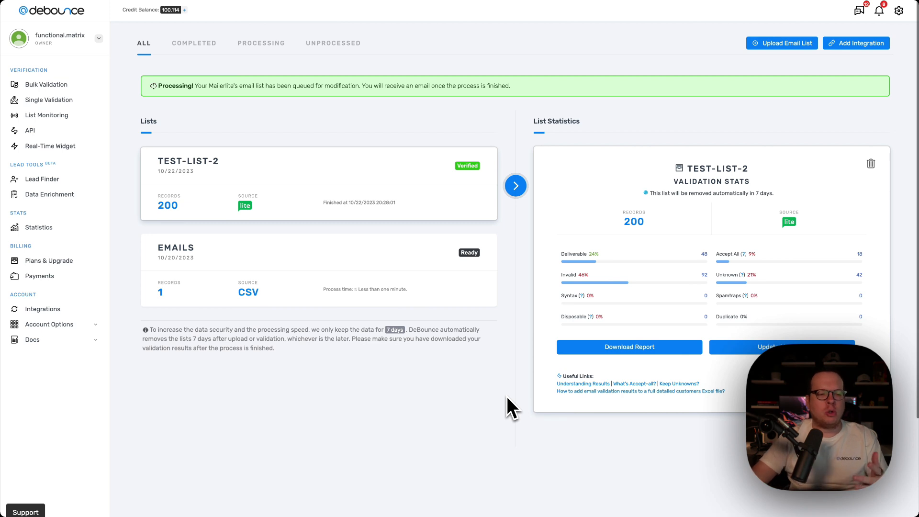
Step: Download a custom report for Test-List-2 containing only the Invalid, Disposable, Unknown, Spam Traps and Syntax emails
click(603, 347)
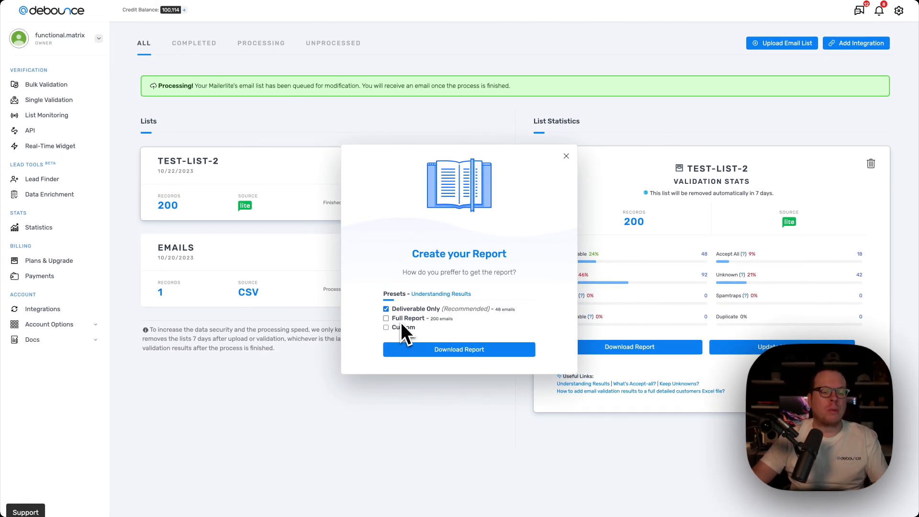
click(387, 328)
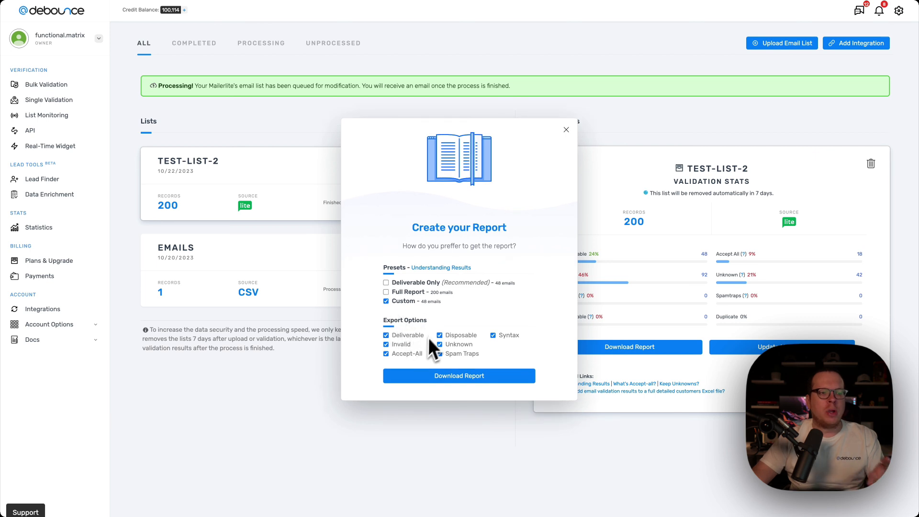
click(435, 350)
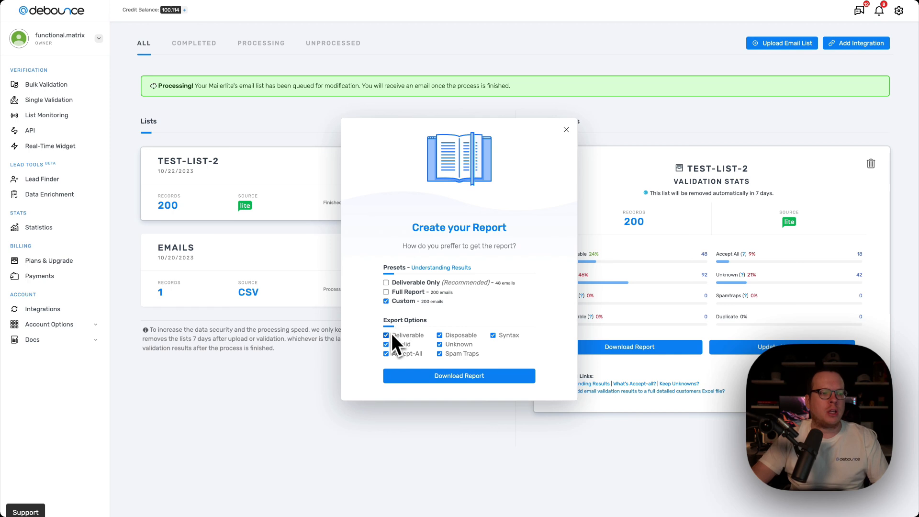
click(385, 335)
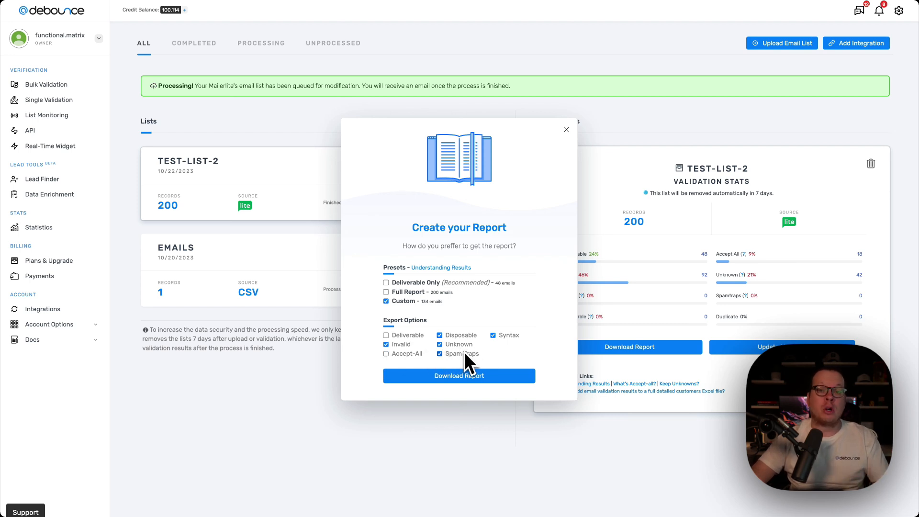
click(461, 382)
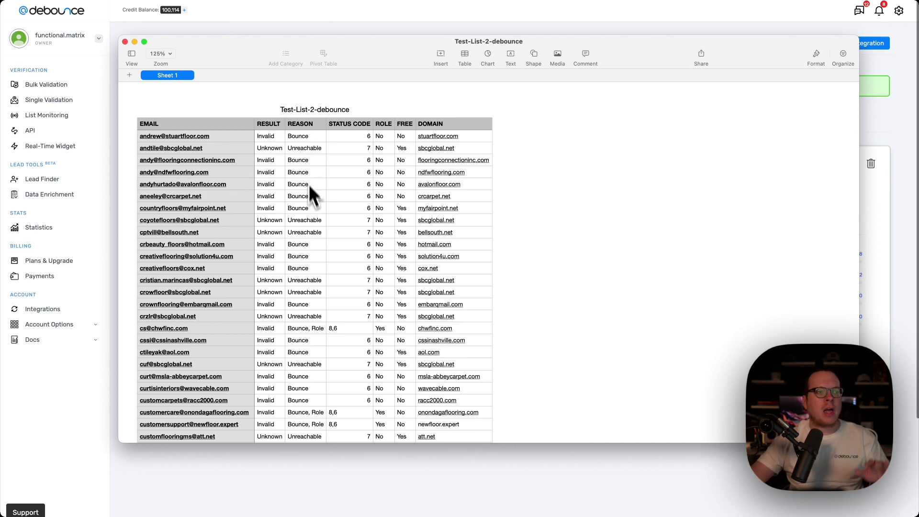
Step: Look through the result, reason and status code rows of the downloaded Test-List-2 report
scroll(315, 248, down, 1)
scroll(314, 248, down, 3)
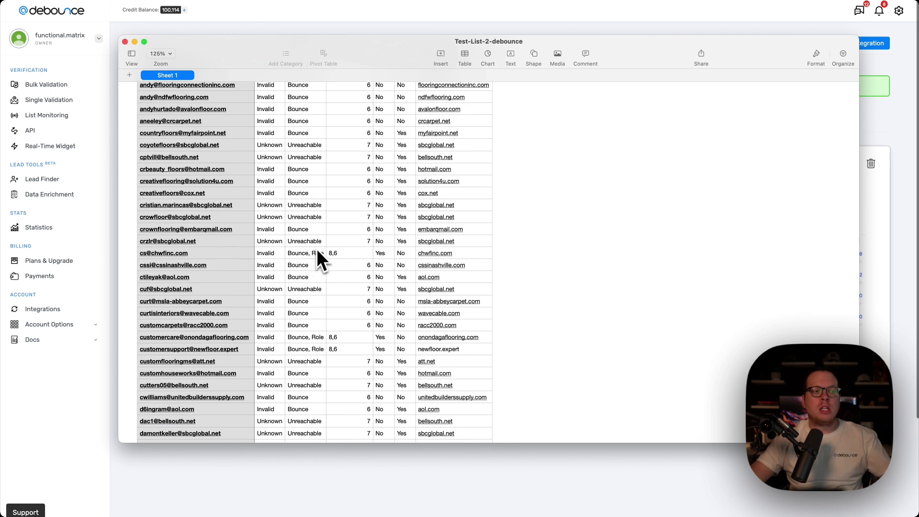
scroll(317, 248, up, 5)
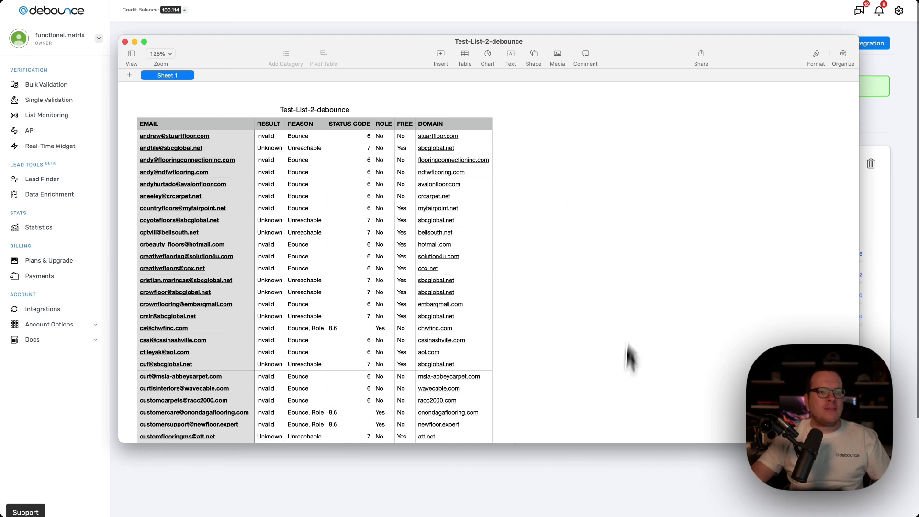
Step: Switch to MailerLite and refresh the subscriber list filtered by the Test-List-2 group
click(630, 453)
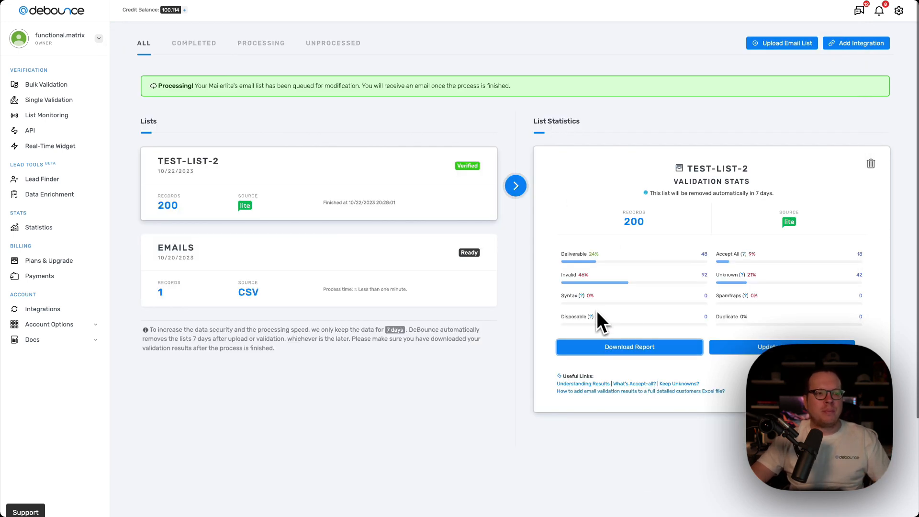
click(130, 0)
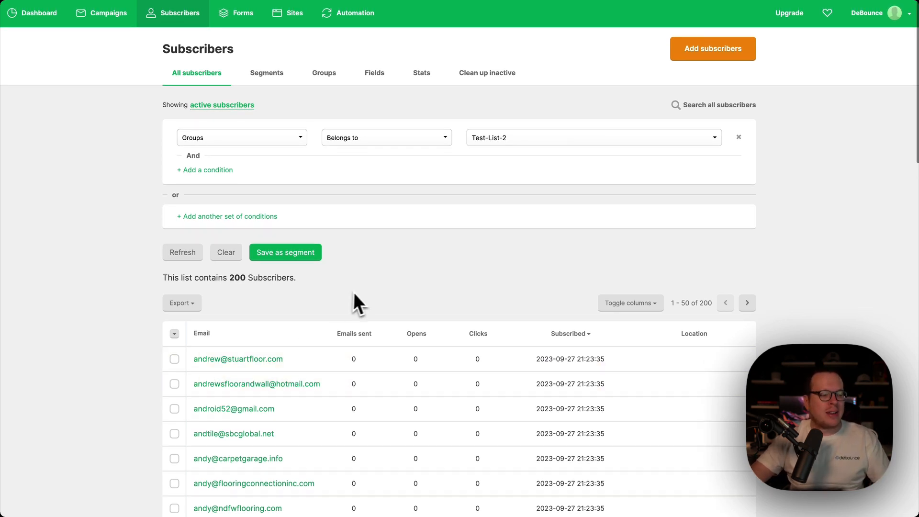
key(super+r)
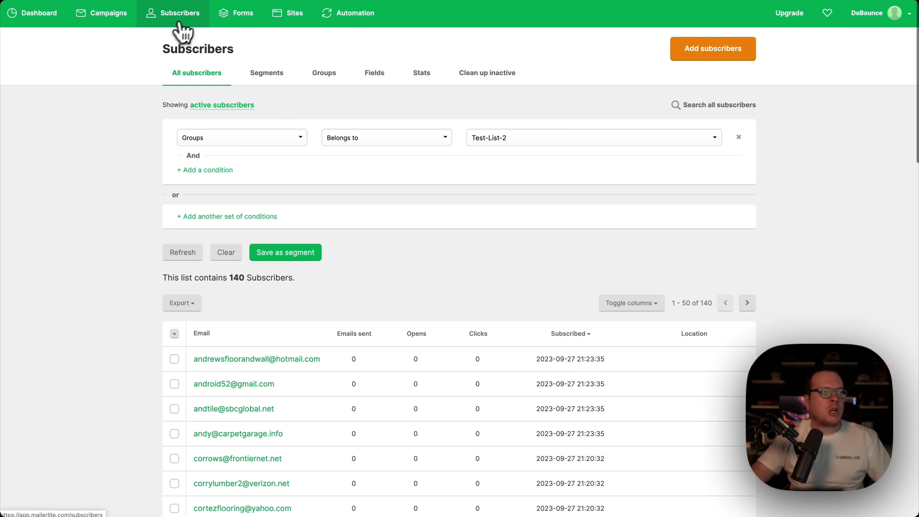
Step: Search all MailerLite subscribers for the first email address copied from the Test-List-2 report
click(102, 18)
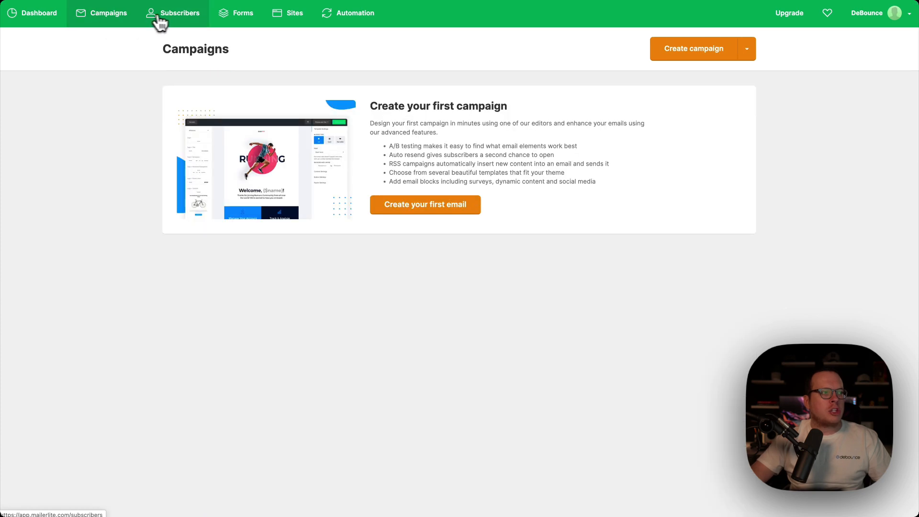
click(172, 19)
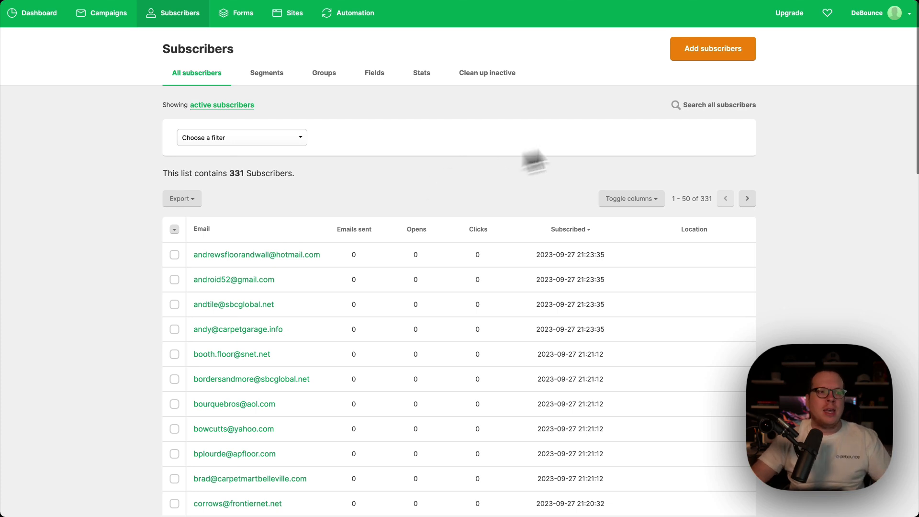
click(690, 110)
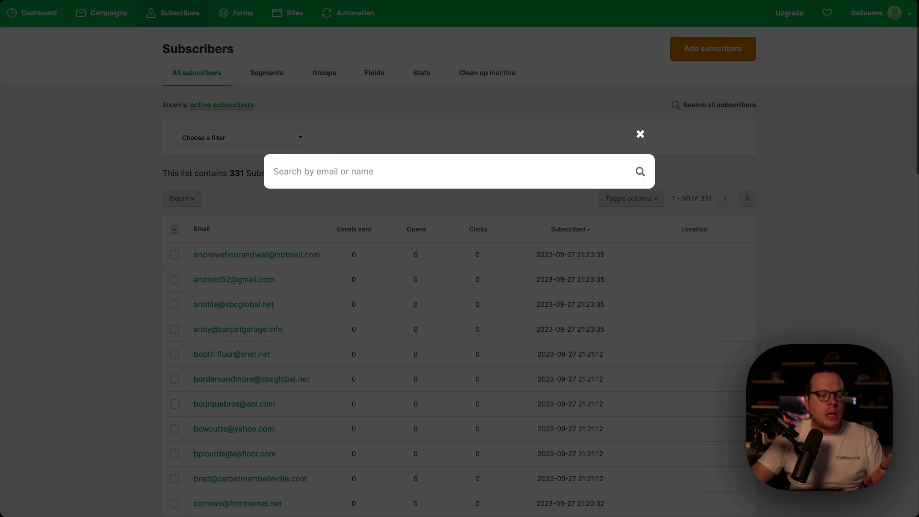
key(super+Tab)
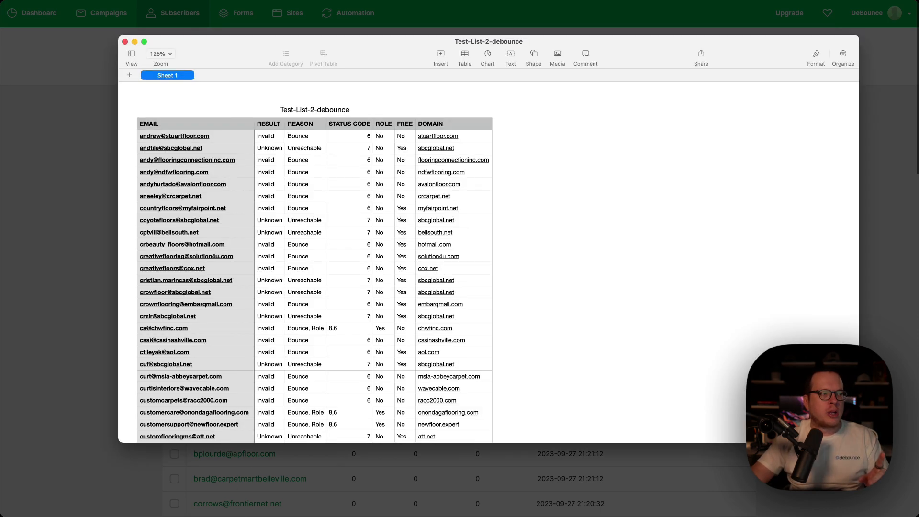
click(214, 136)
key(super+c)
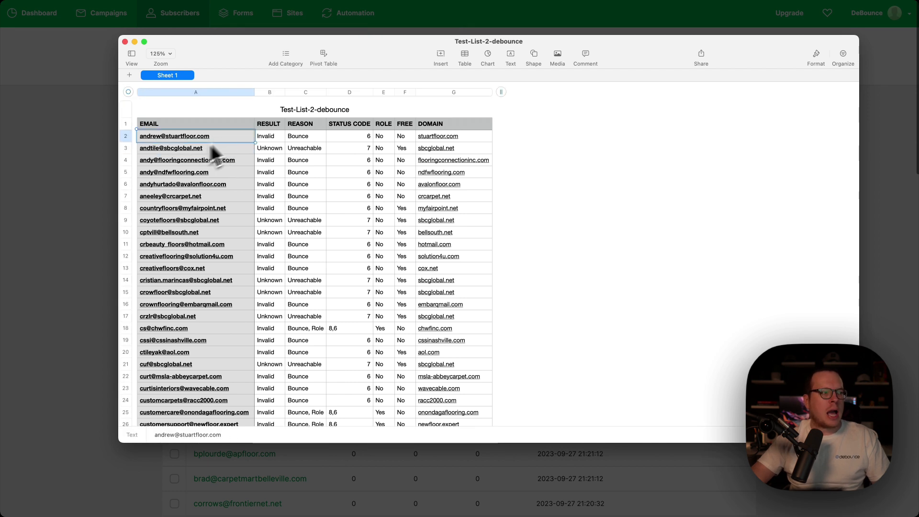
key(super+Tab)
key(super+v)
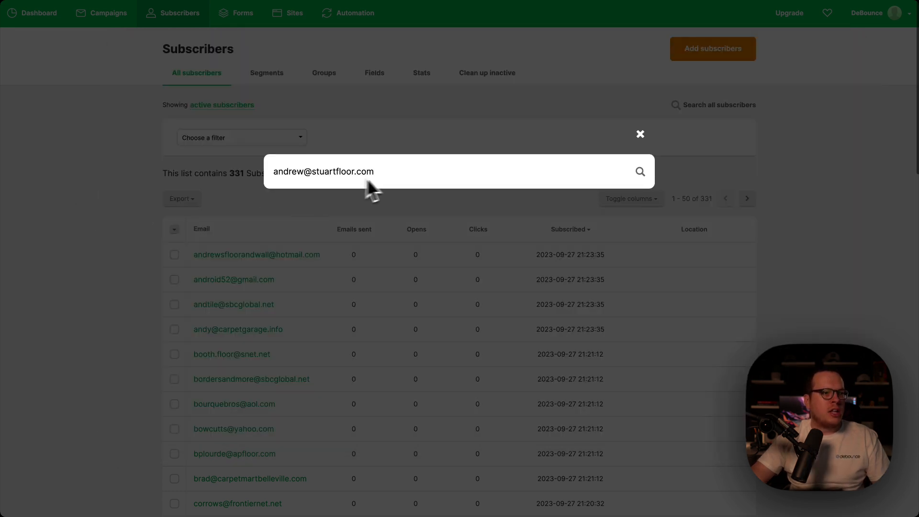
key(Return)
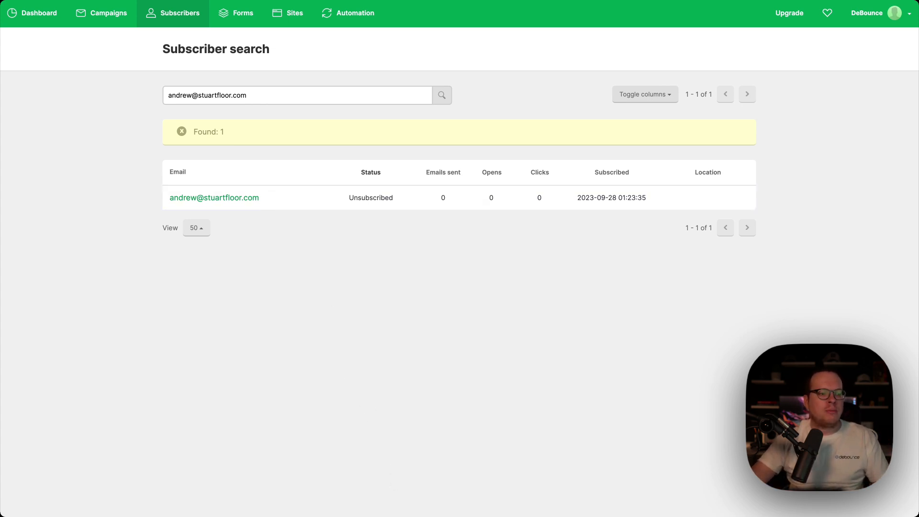
Step: Switch back to DeBounce and disconnect the MailerLite integration
click(415, 516)
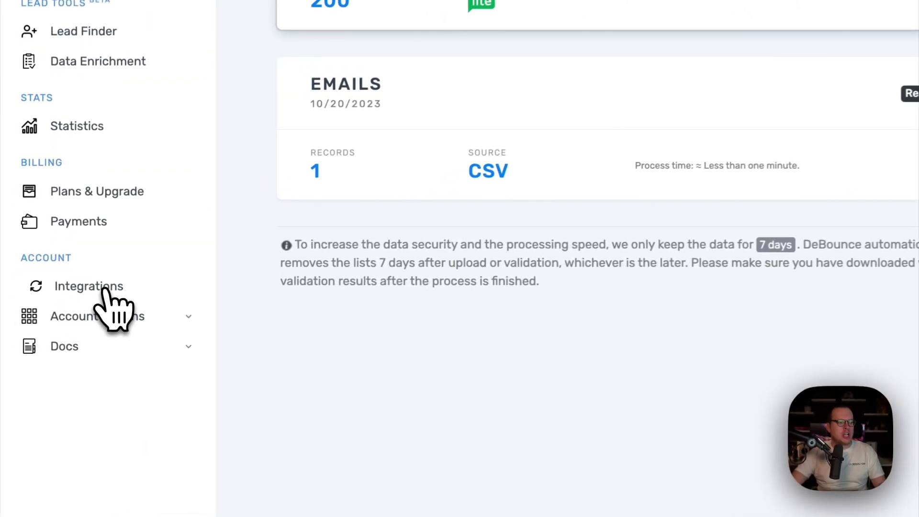
click(107, 288)
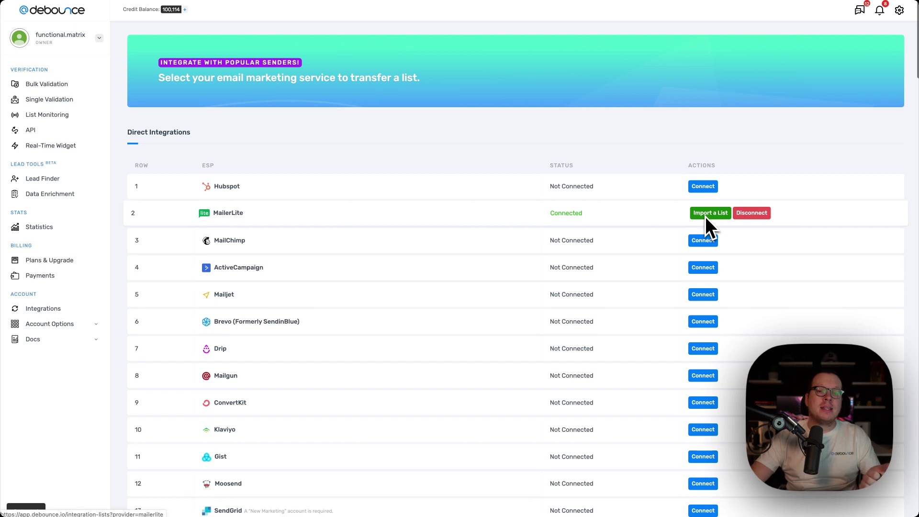
click(756, 214)
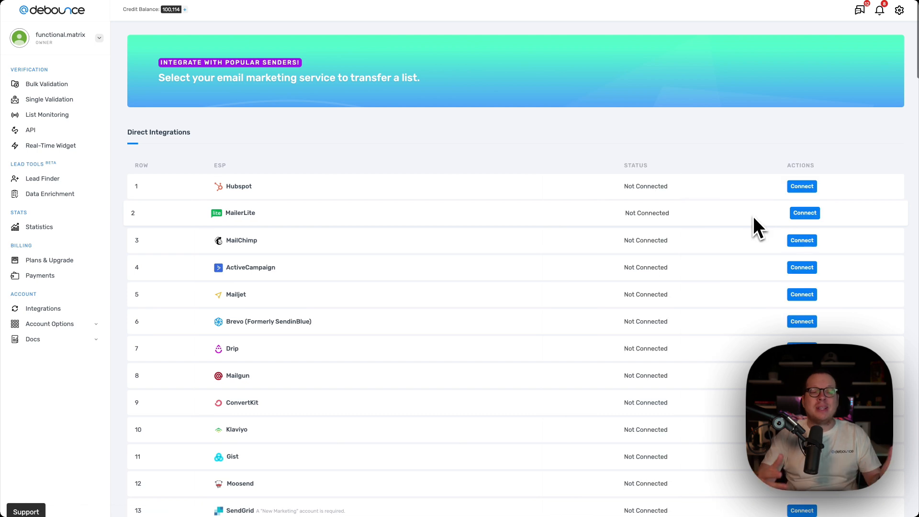